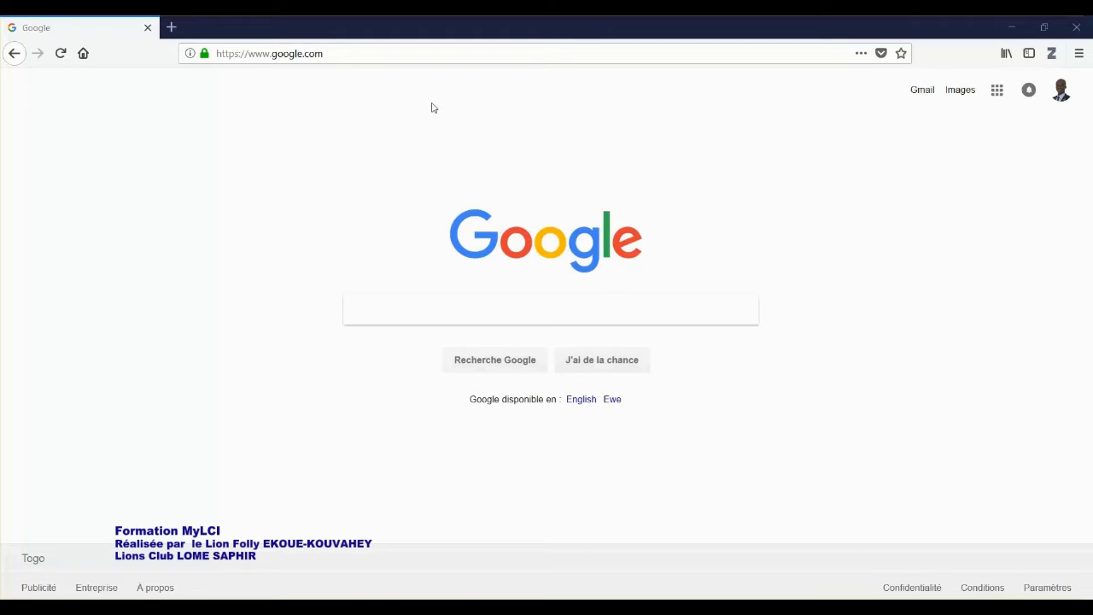
left_click(333, 52)
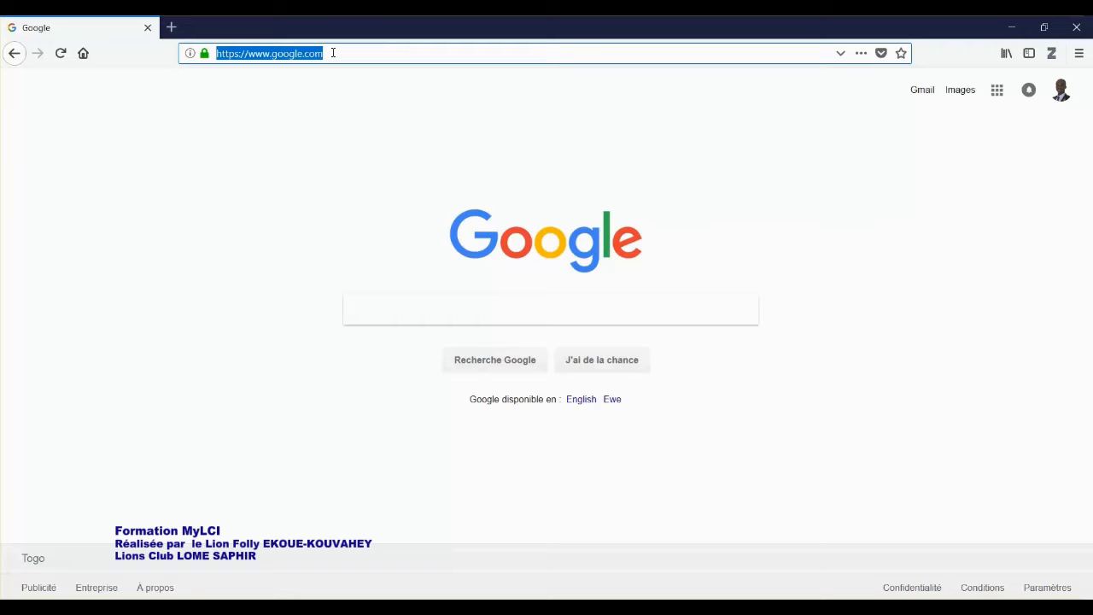
type("www")
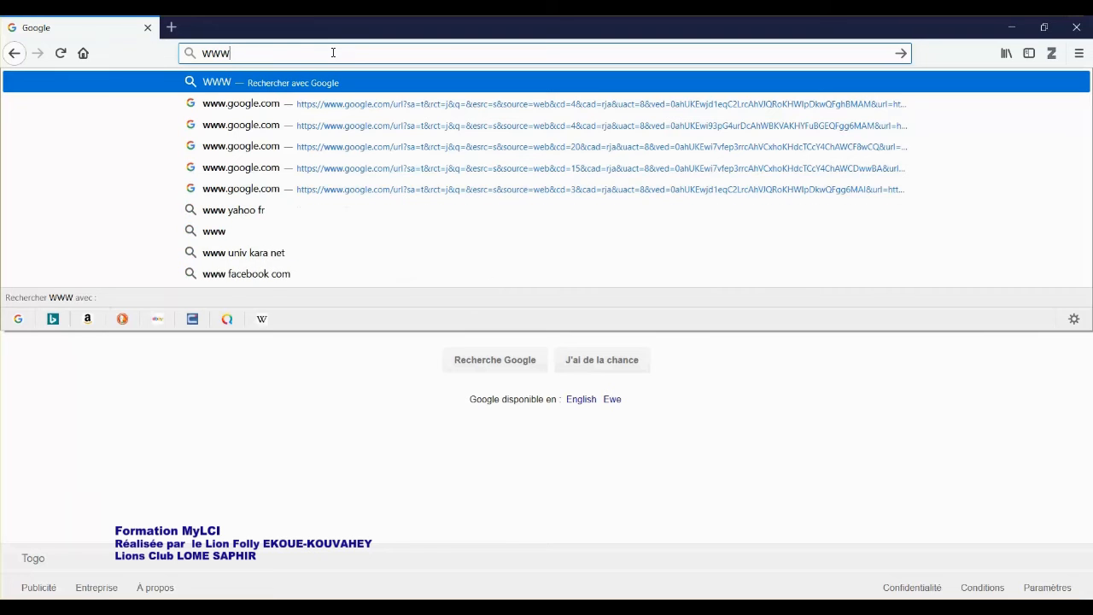
type(".LIONSCLUBS.ORG")
key("Return")
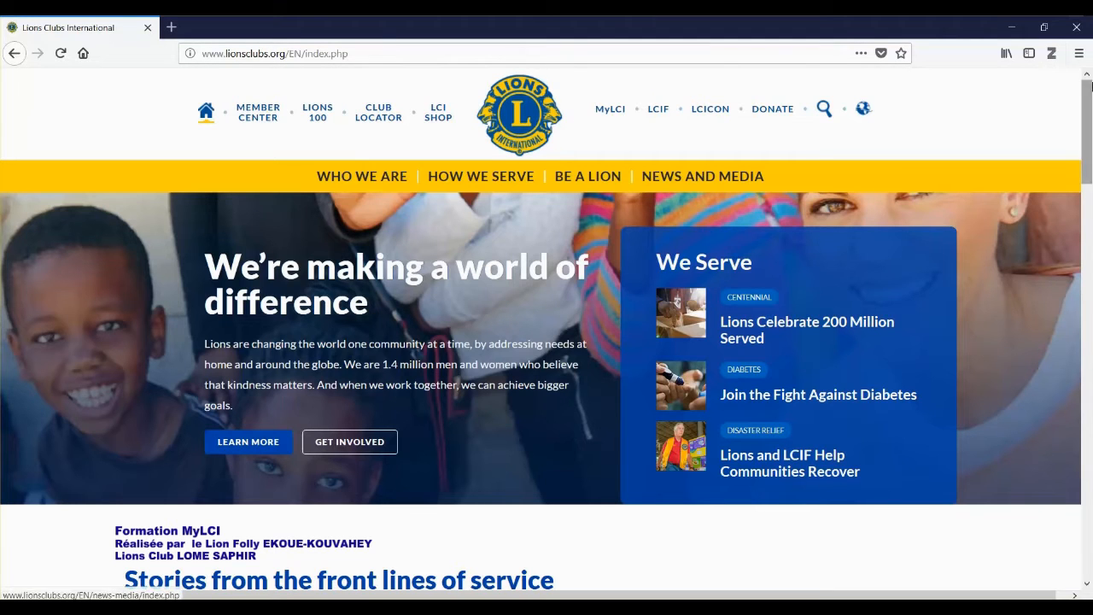
Switch the Lions Clubs site language to FRANÇAIS
left_click(864, 109)
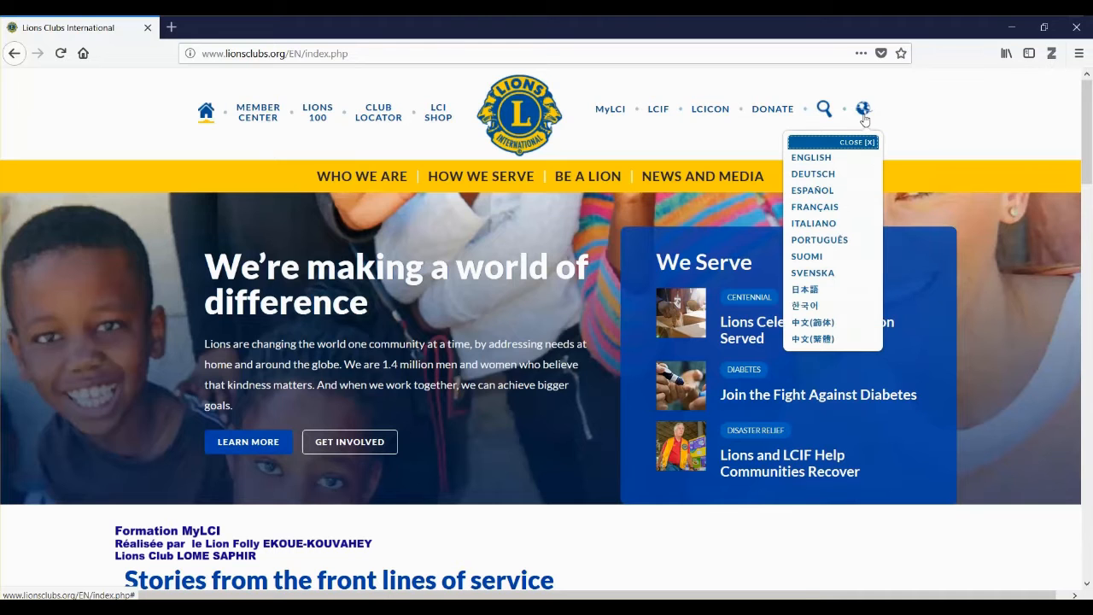
left_click(854, 214)
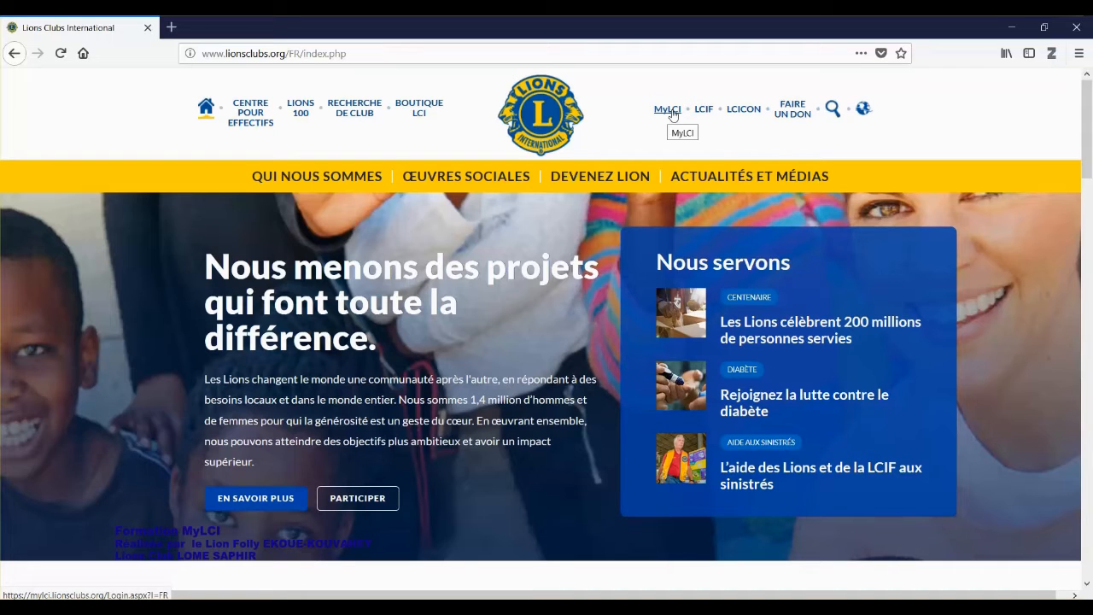
Sign in to MyLCI using the saved username from the autofill list and submit with Transmettre
left_click(672, 112)
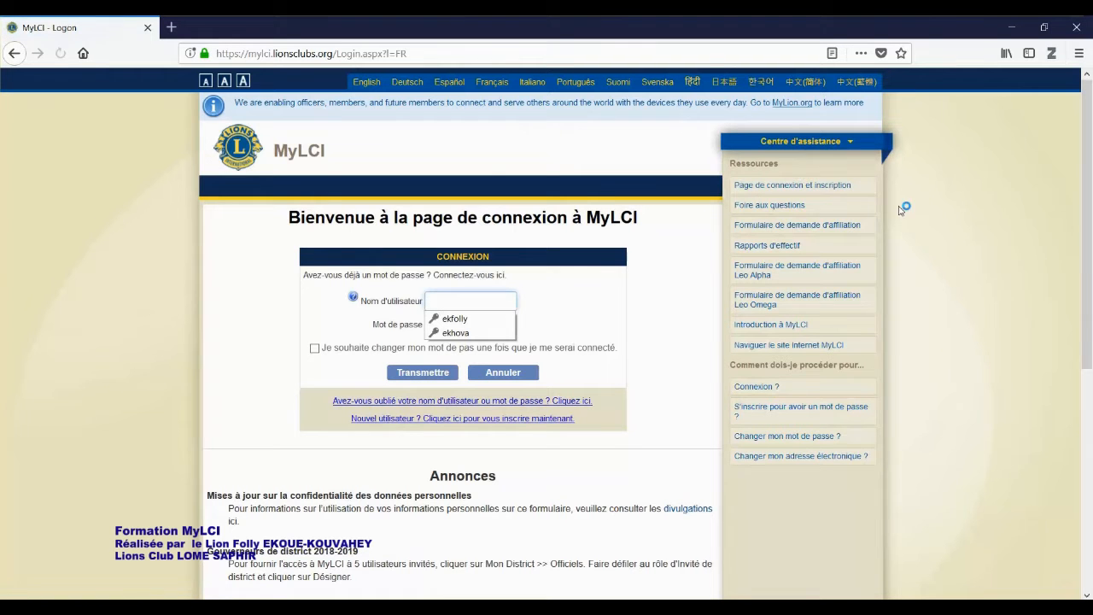
left_click(677, 308)
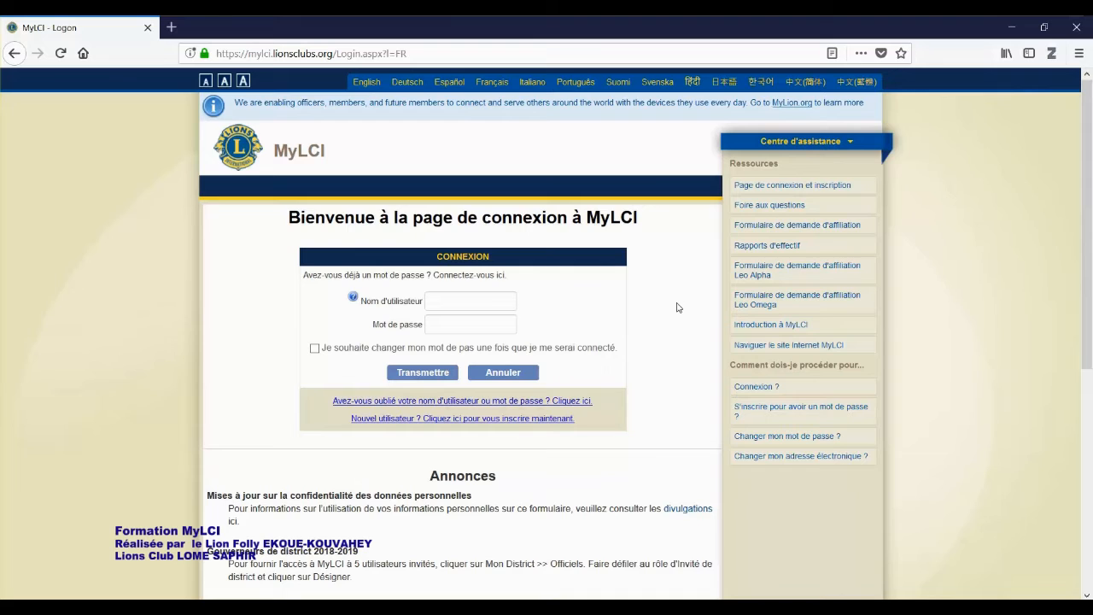
left_click(497, 300)
type("EK")
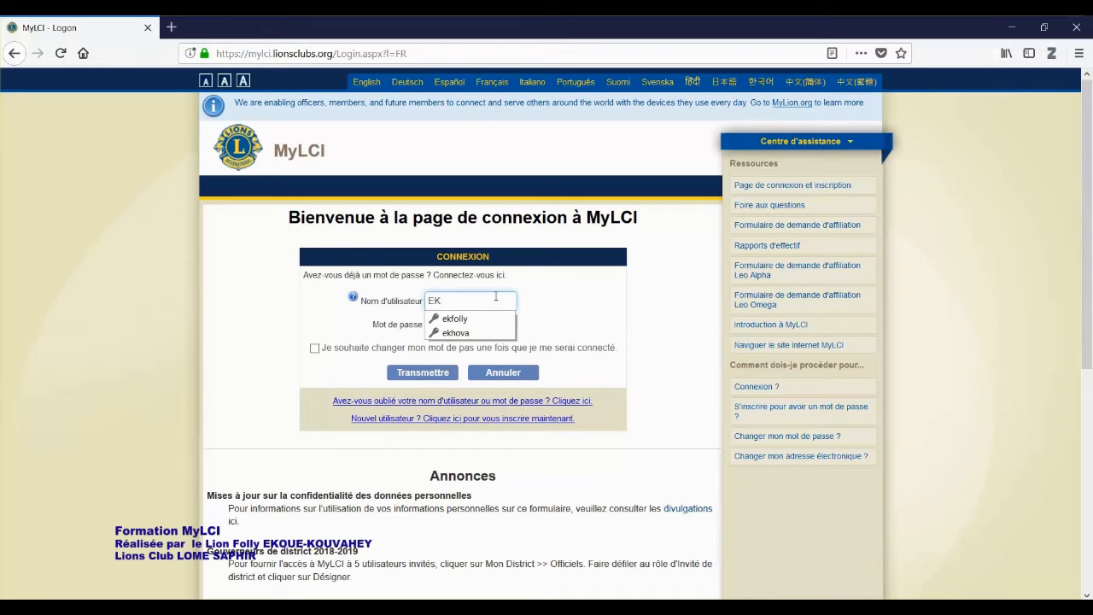
type("HOVA")
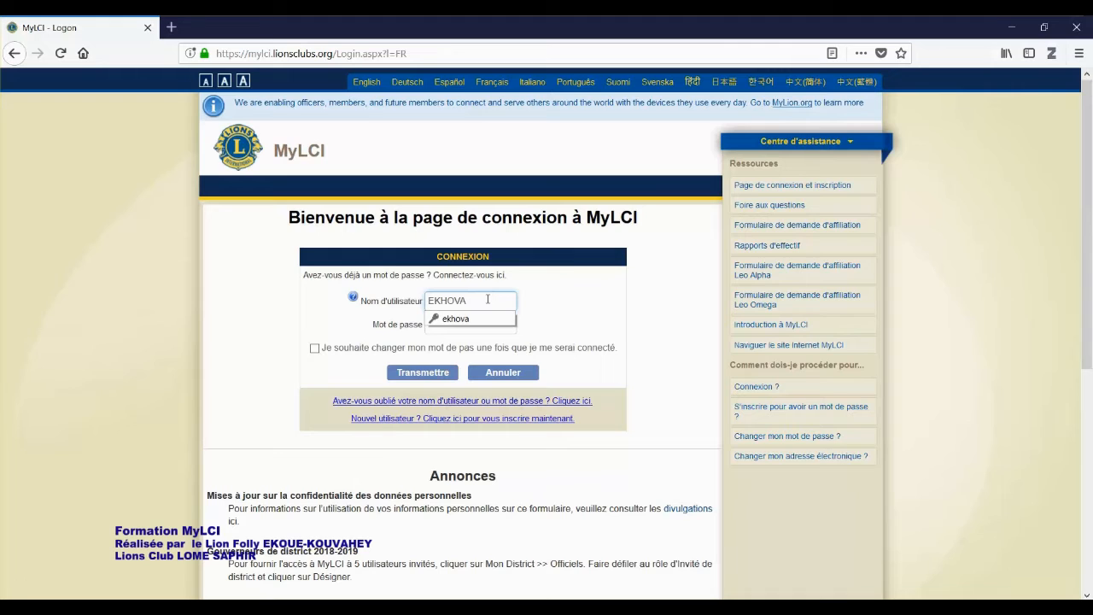
left_click(495, 318)
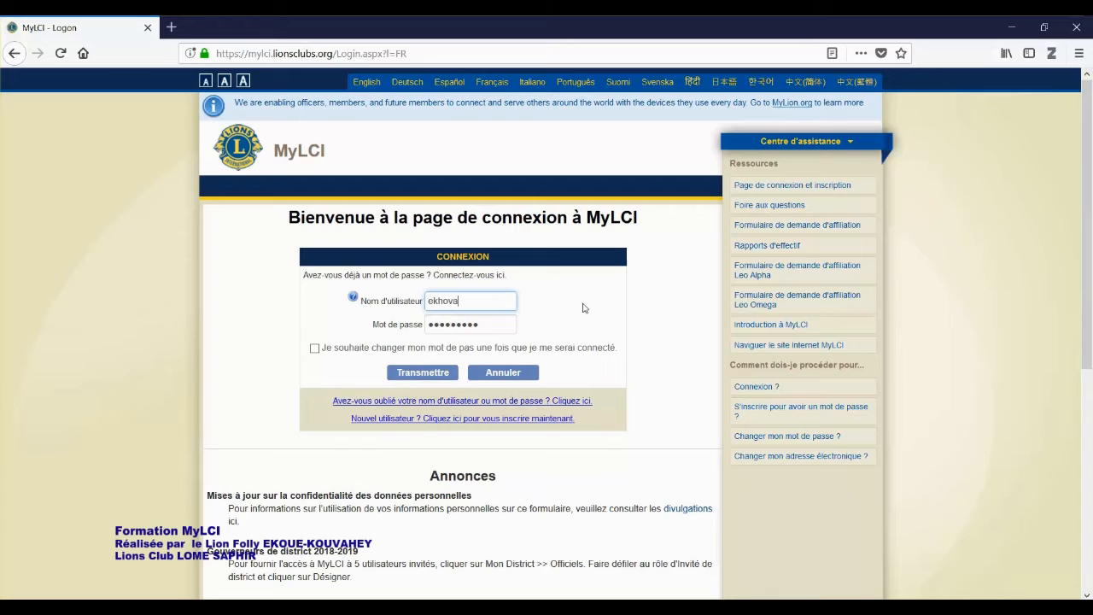
left_click(433, 381)
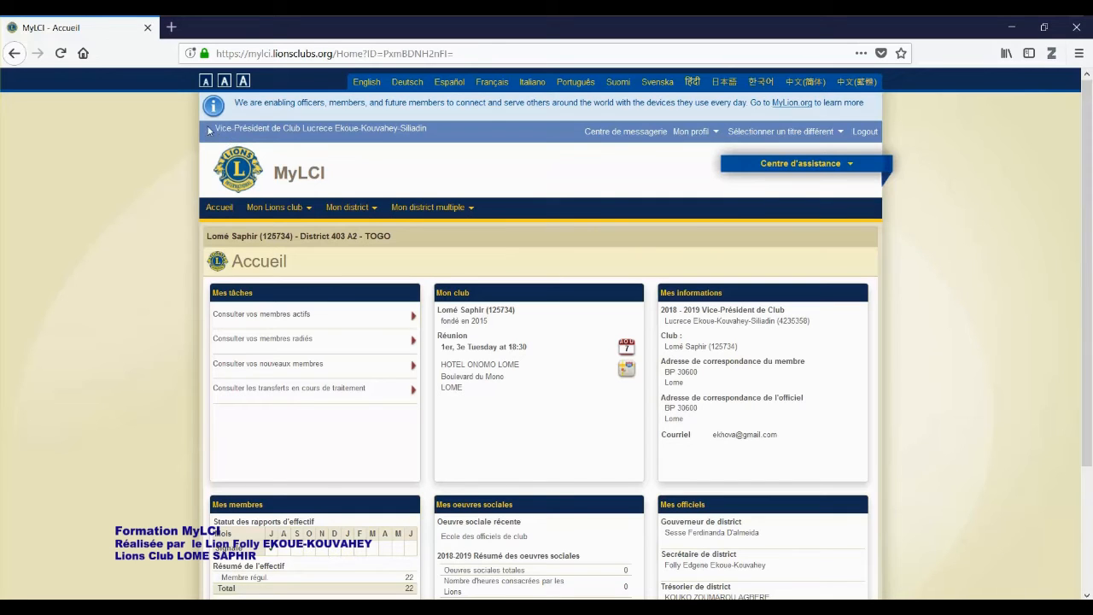
Check the Vice-Président de Club role shown on the MyLCI Accueil page
left_click_drag(211, 134, 301, 128)
left_click(348, 142)
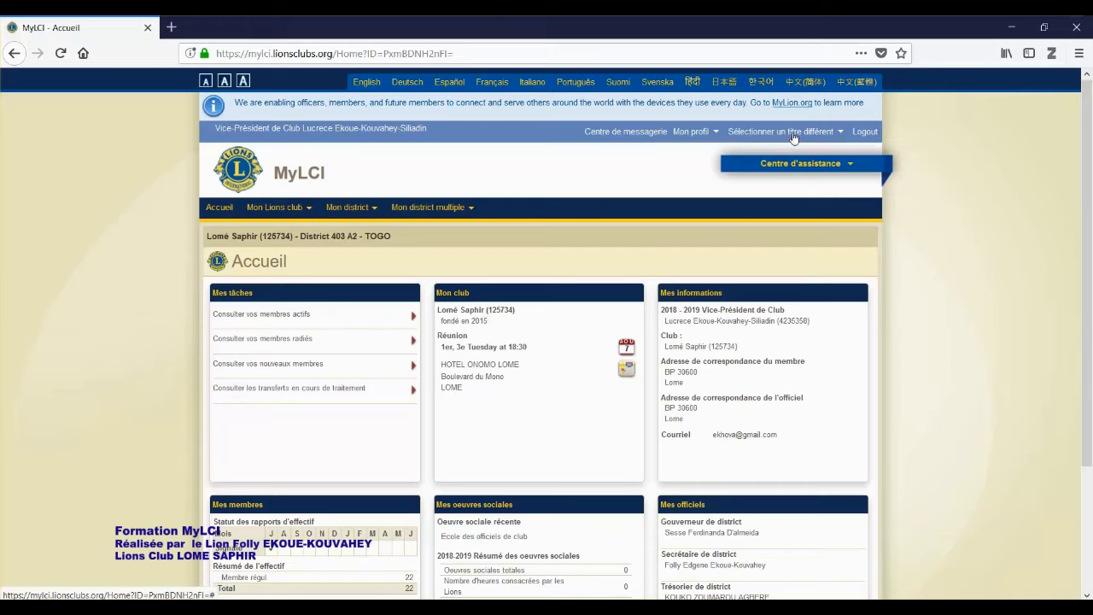
Change the title to Lomé Saphir Secrétaire de club and confirm the new role
left_click(841, 135)
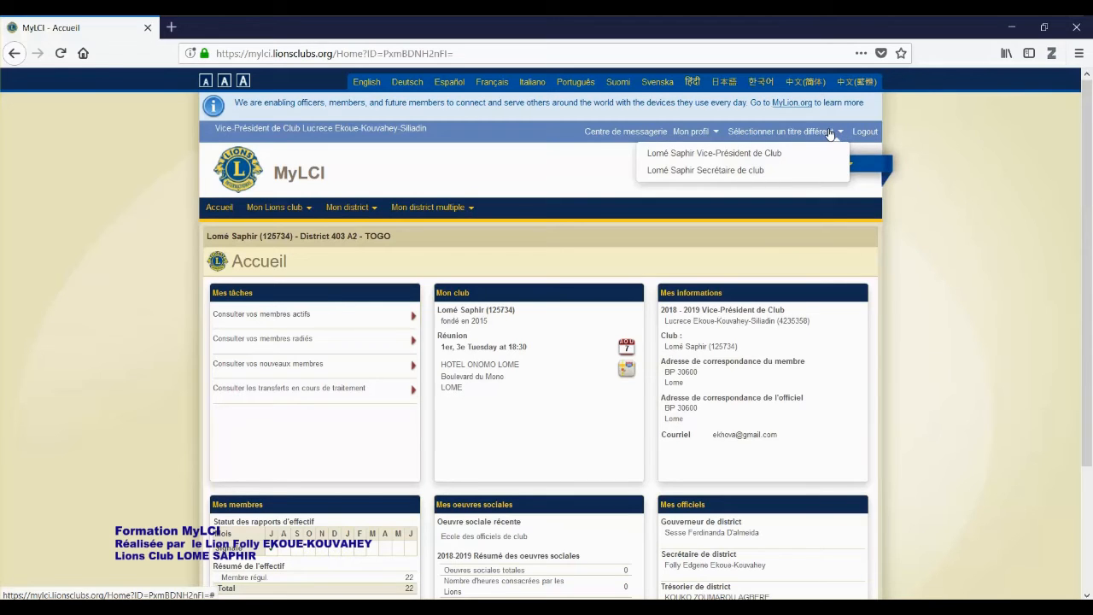
left_click(774, 178)
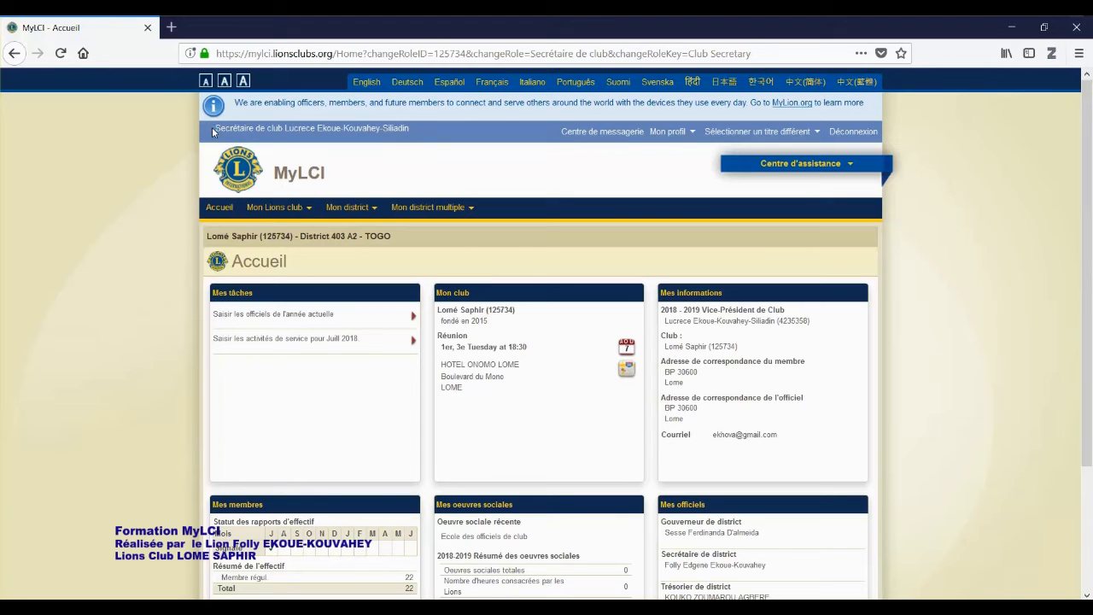
left_click_drag(214, 128, 283, 128)
left_click(444, 131)
Go to Oeuvres sociales from the Mon Lions club menu
left_click(310, 211)
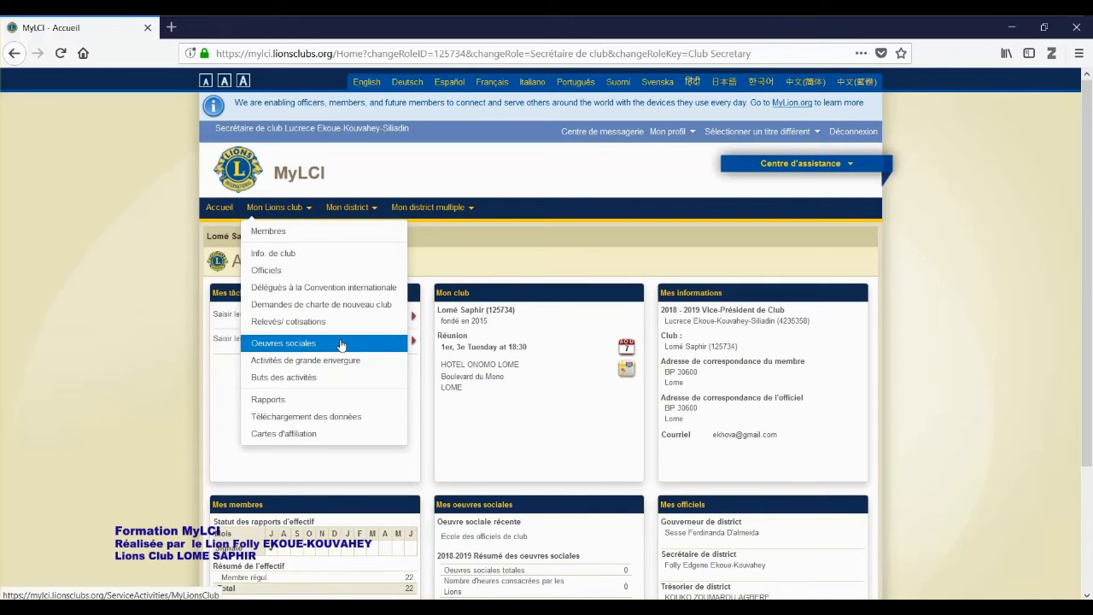
left_click(340, 343)
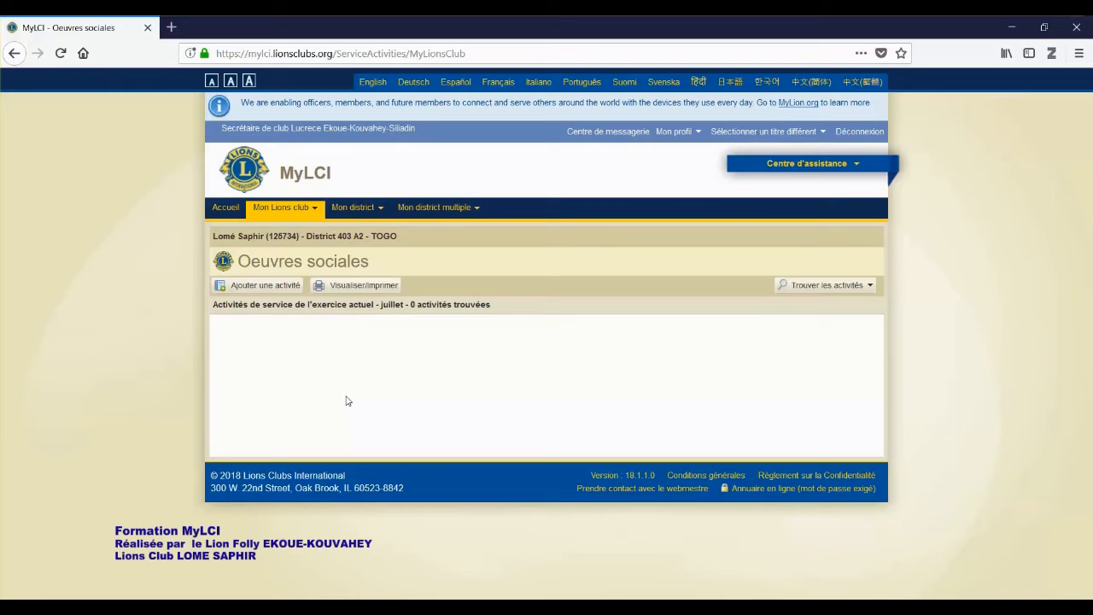
Add a new activity and set its Date d'activité to 20/07/2018
left_click(265, 286)
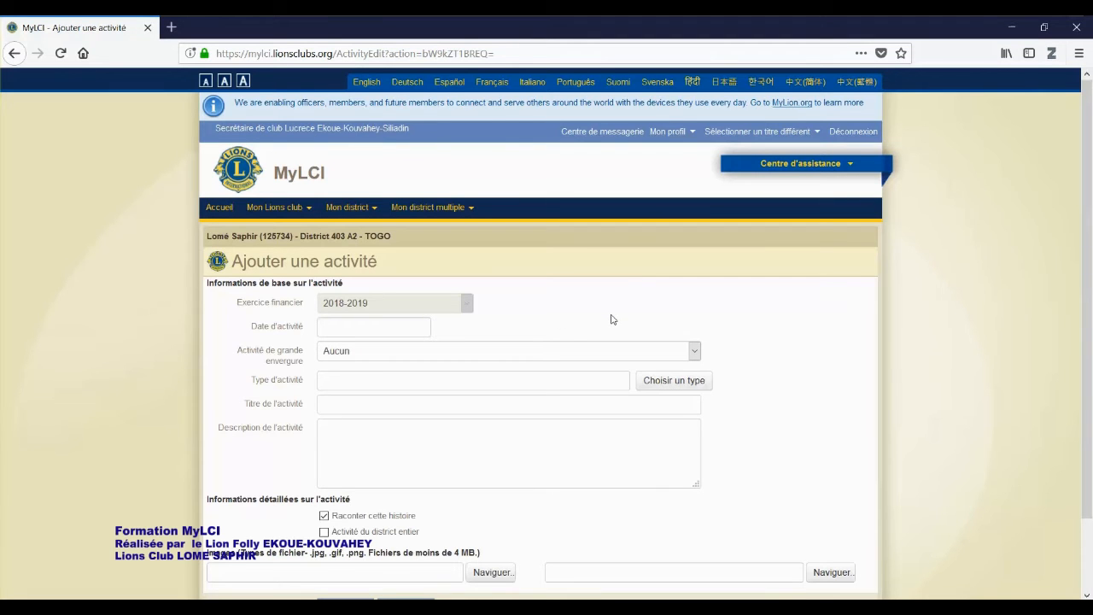
scroll(629, 314, "down", 2)
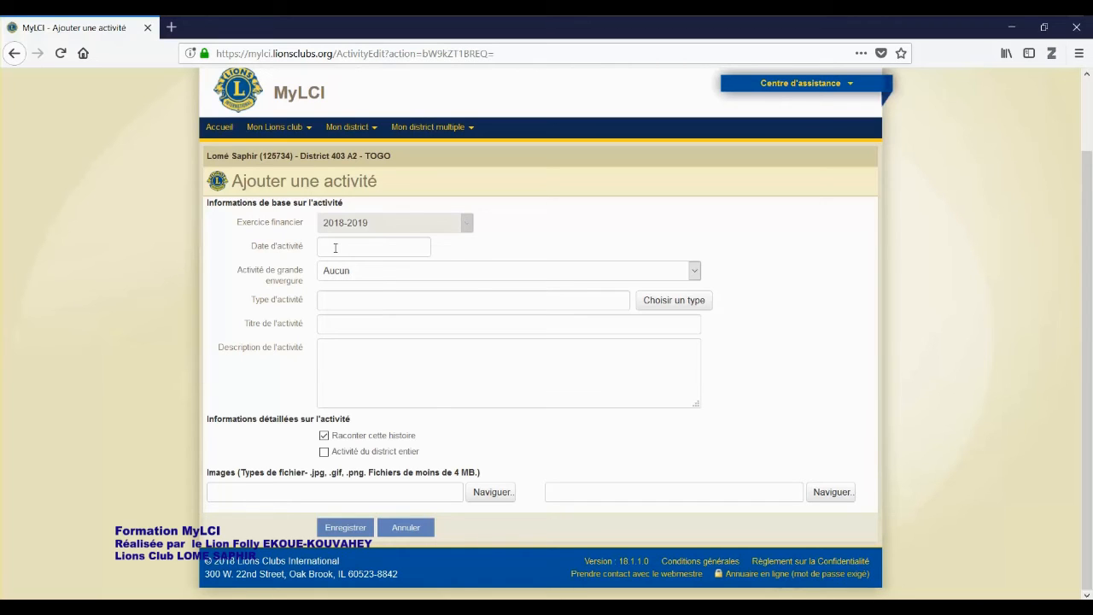
left_click(336, 247)
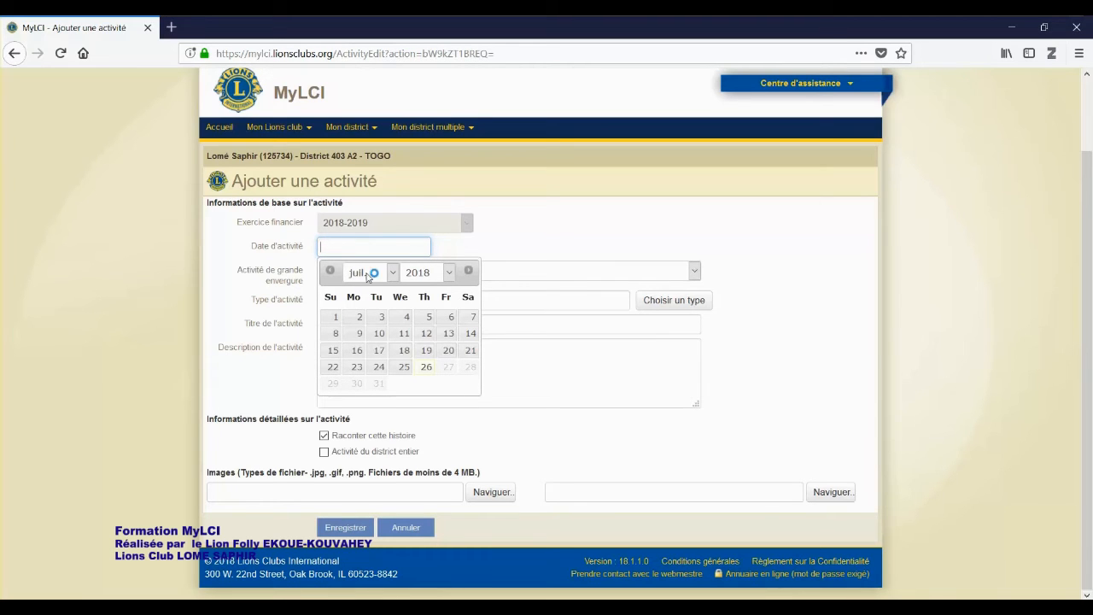
left_click(449, 351)
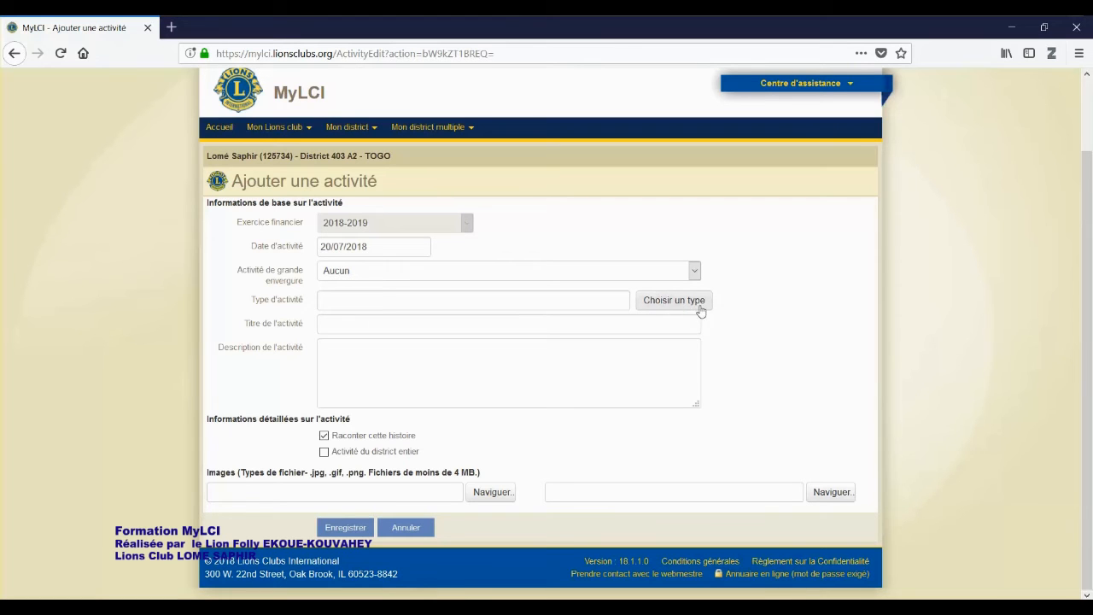
Choose 'réunions / visites aux clubs' as the activity type
left_click(664, 302)
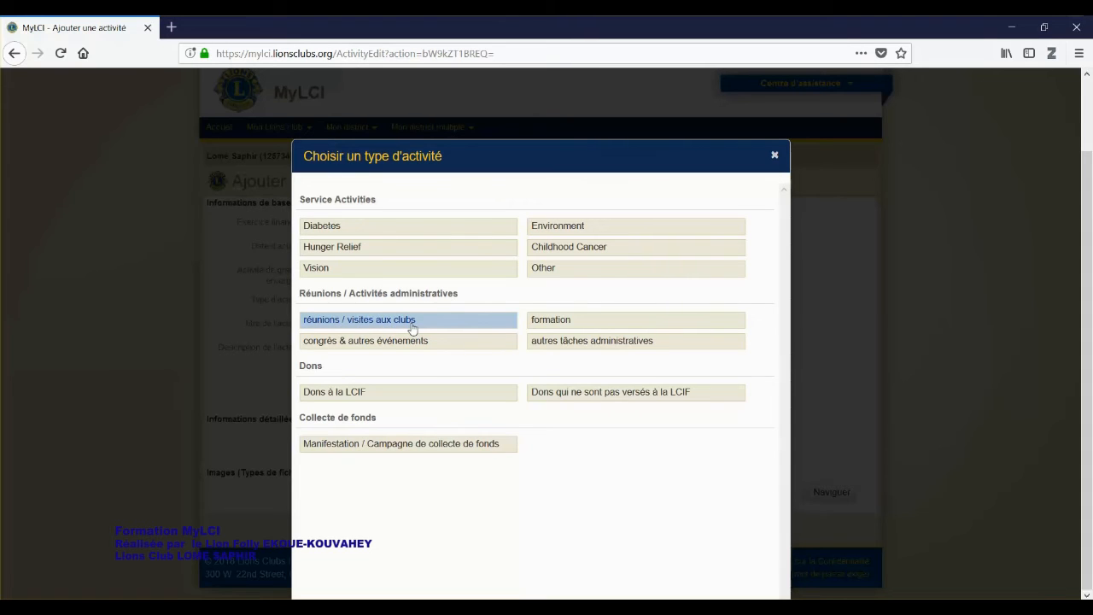
left_click(411, 323)
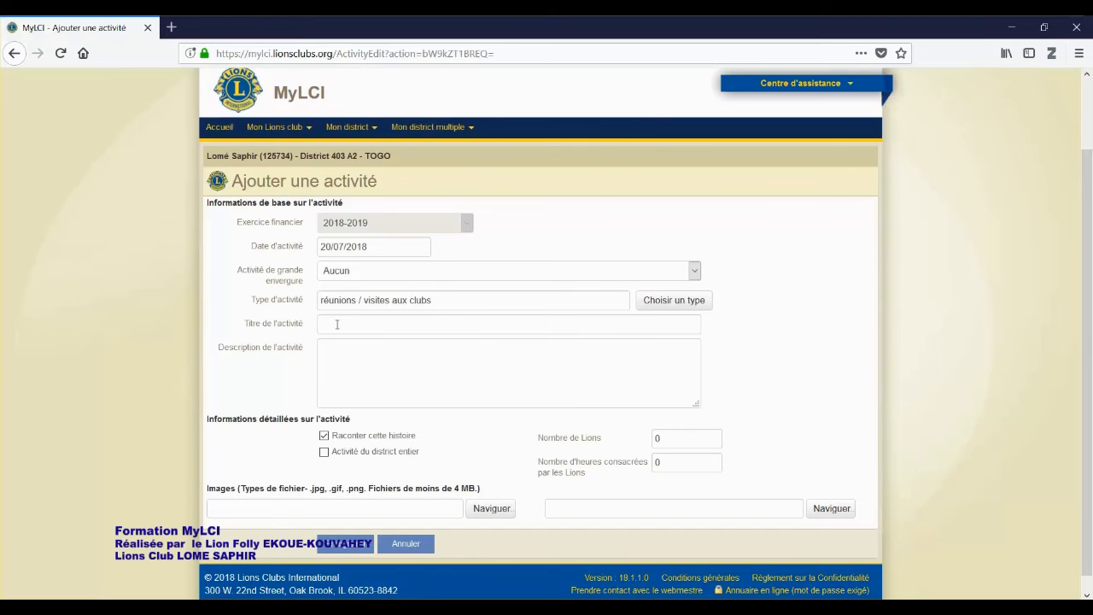
Enter the title 'CONSEIL D'ADMINISTRATION DU 20 JUILLET 2018', then move to the Description field
left_click(337, 325)
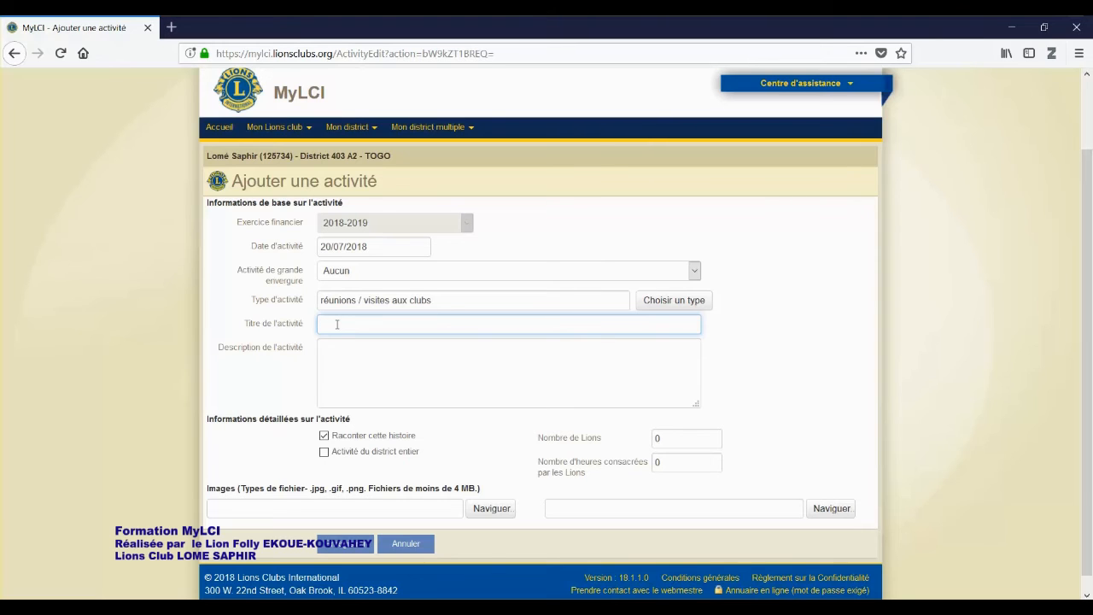
type("C")
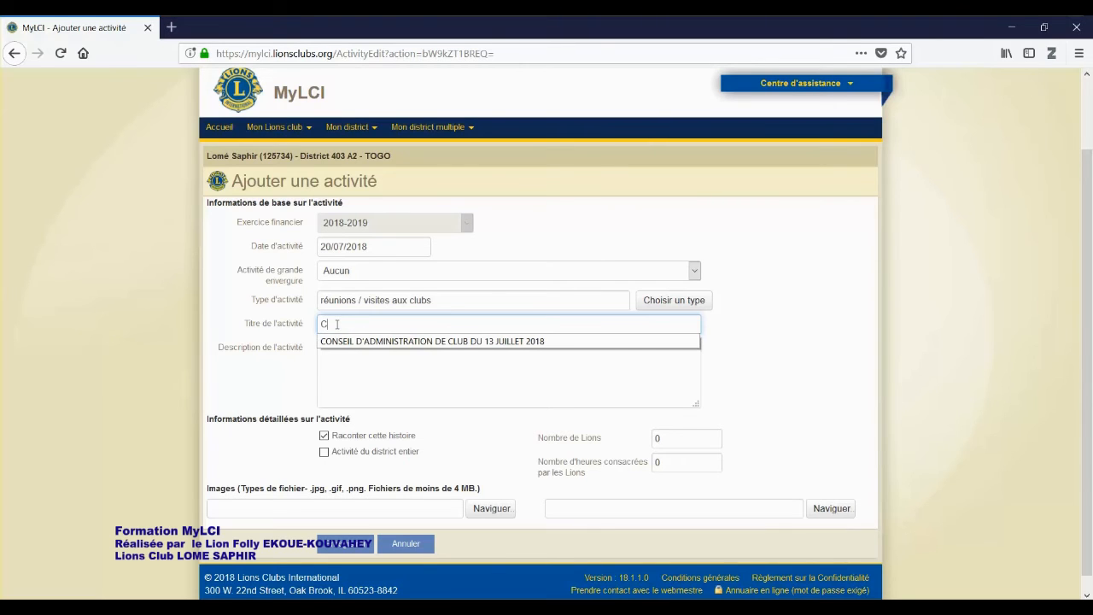
type("ONSEIL D'ADMINISTRATION DU ")
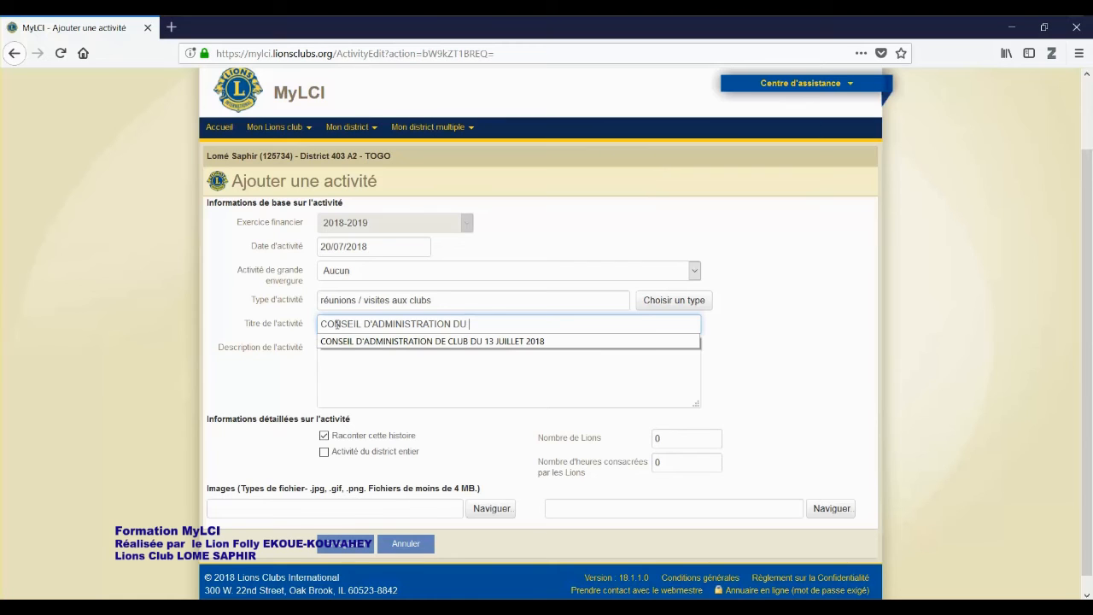
type("20 JUILLET 2018")
left_click(422, 385)
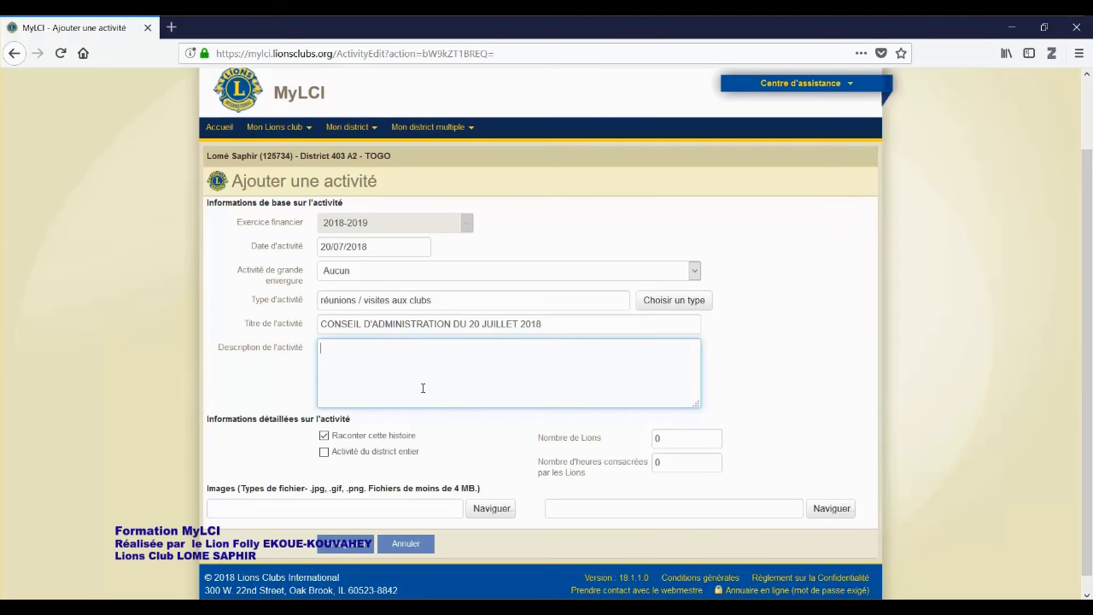
Copy the selected minutes from 'PV AG Lomé Saphir 03 07 2018.docx', then minimize Word
mouse_move(263, 608)
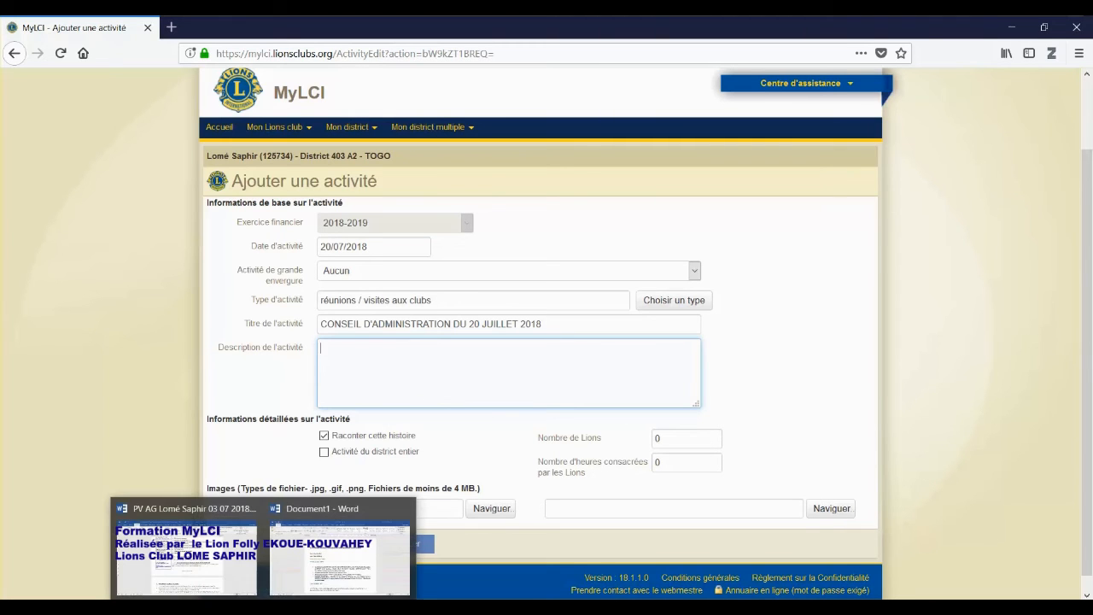
left_click(186, 551)
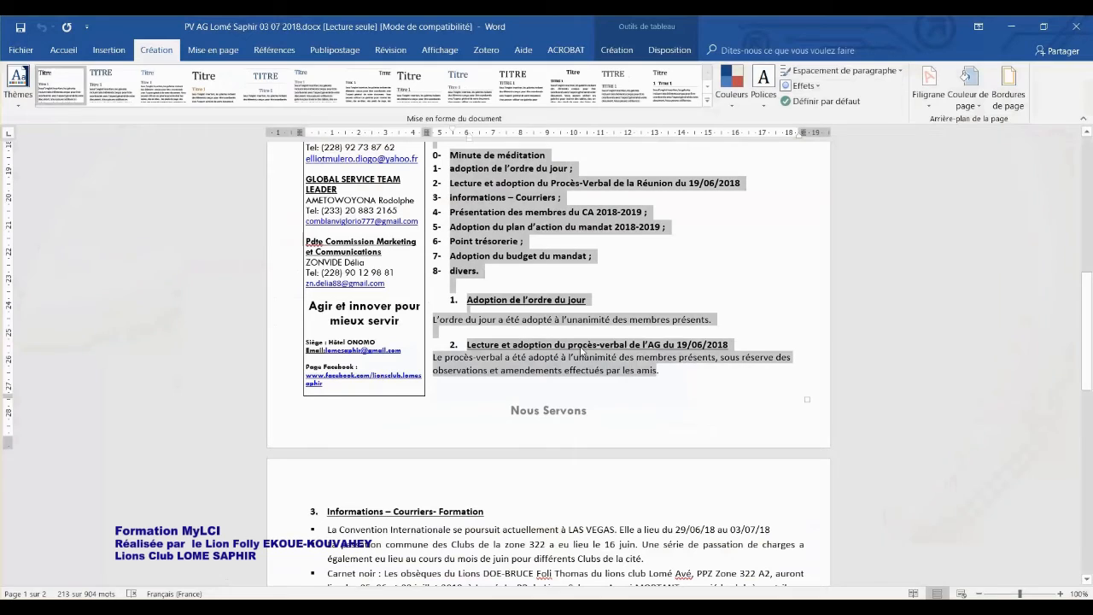
right_click(495, 202)
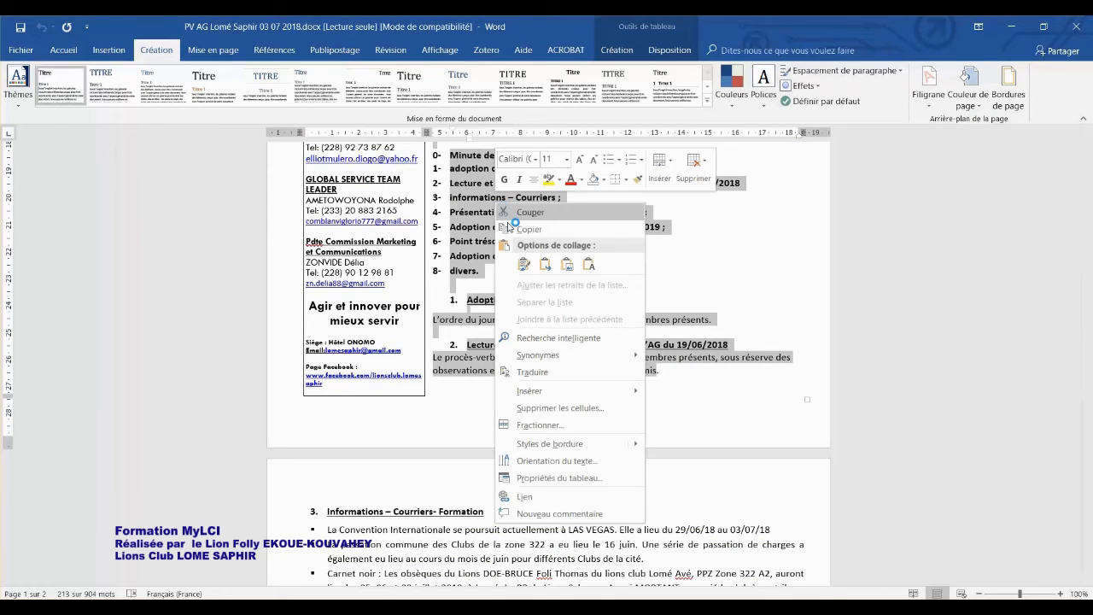
left_click(529, 230)
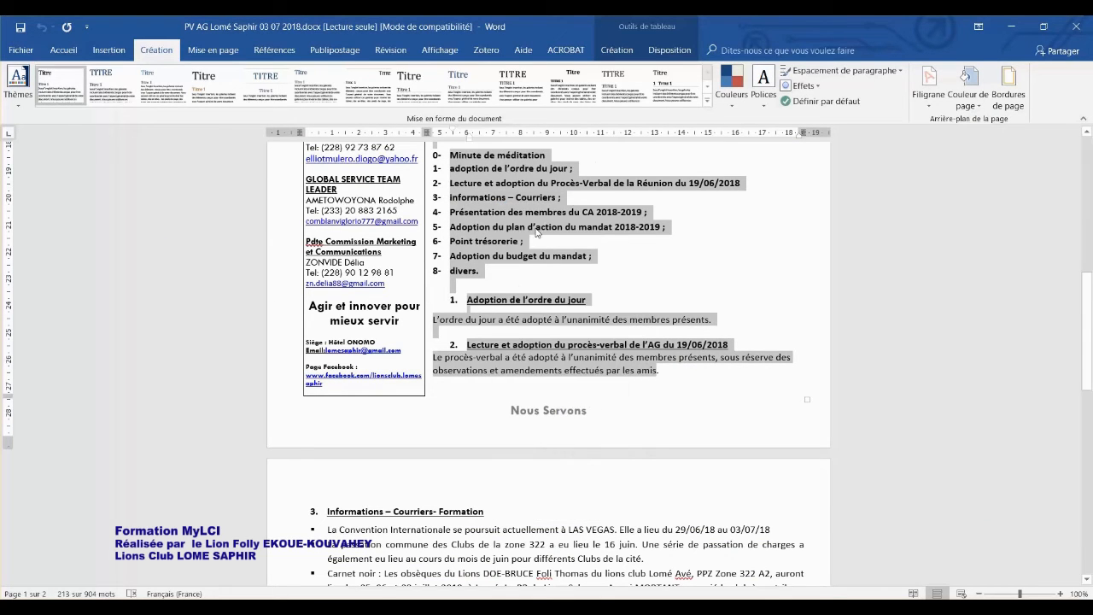
left_click(1011, 33)
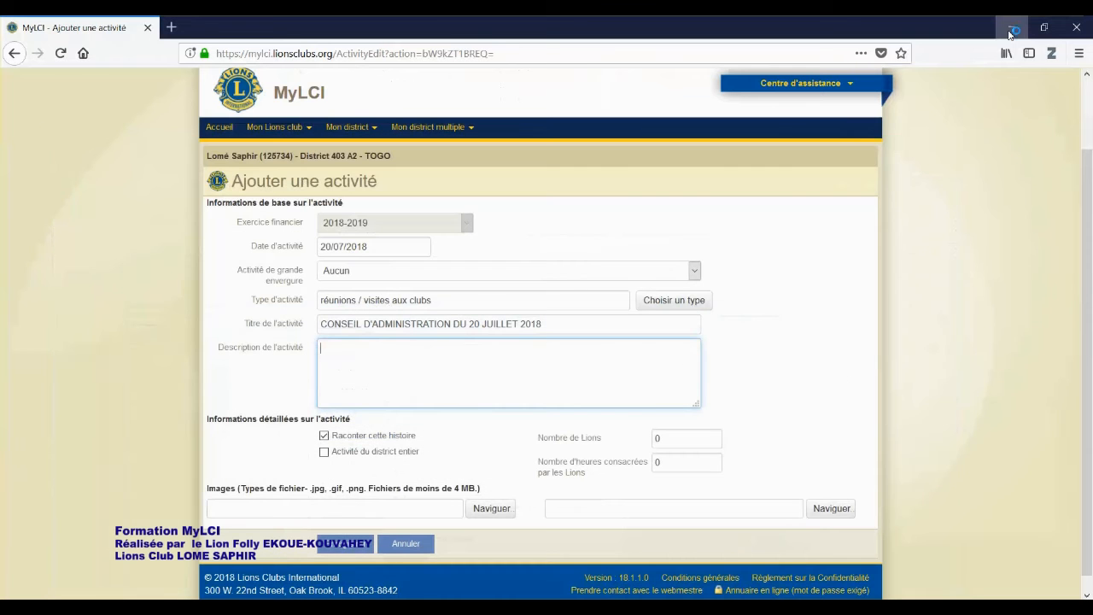
Paste the copied meeting minutes into the Description de l'activité box
right_click(330, 348)
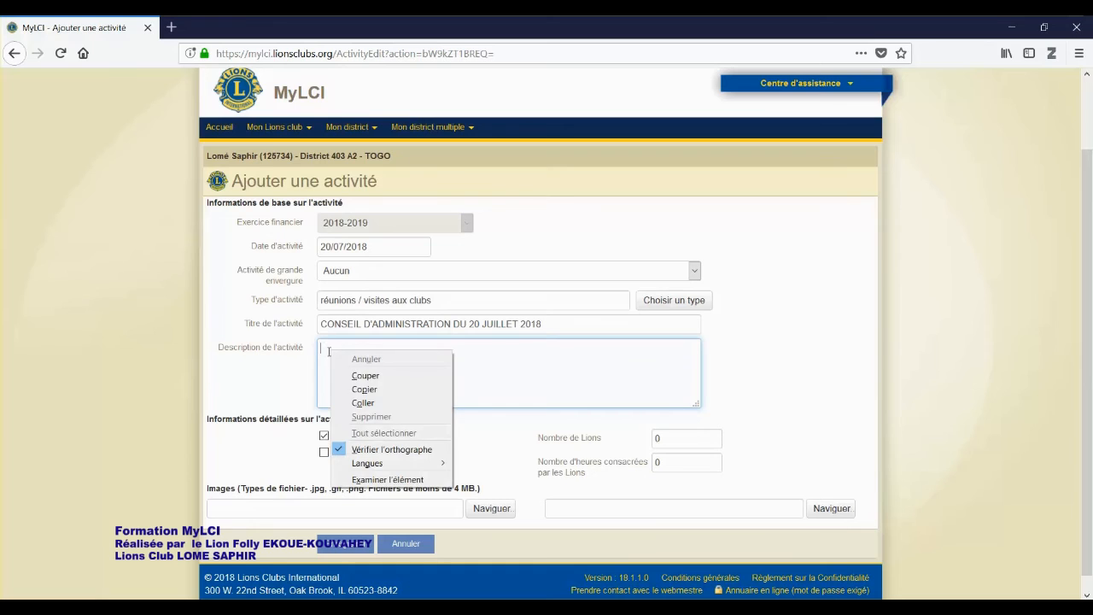
left_click(369, 402)
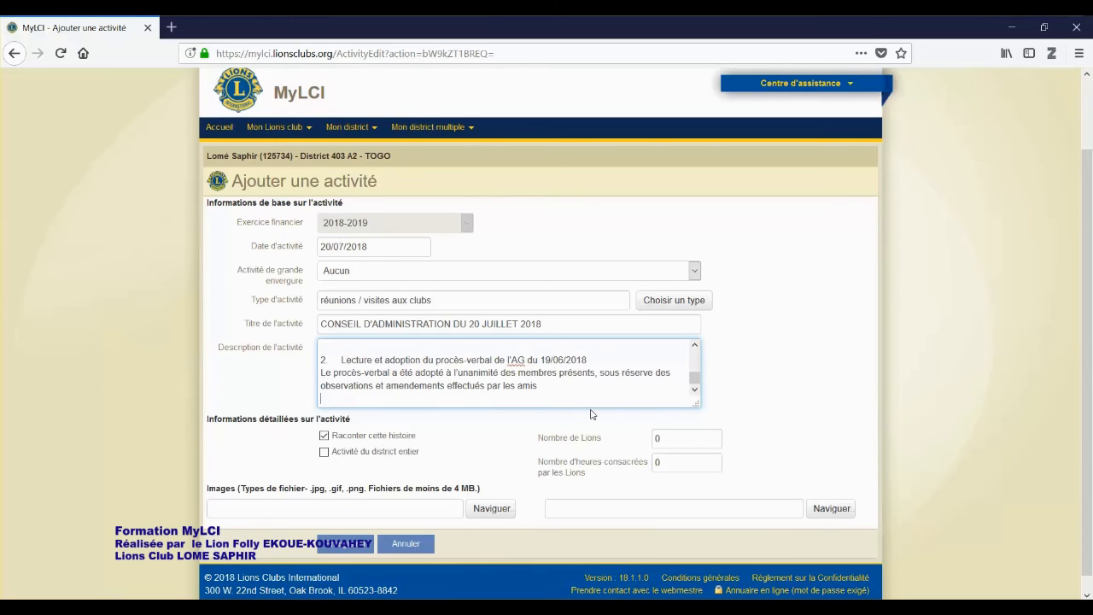
scroll(612, 398, "down", 1)
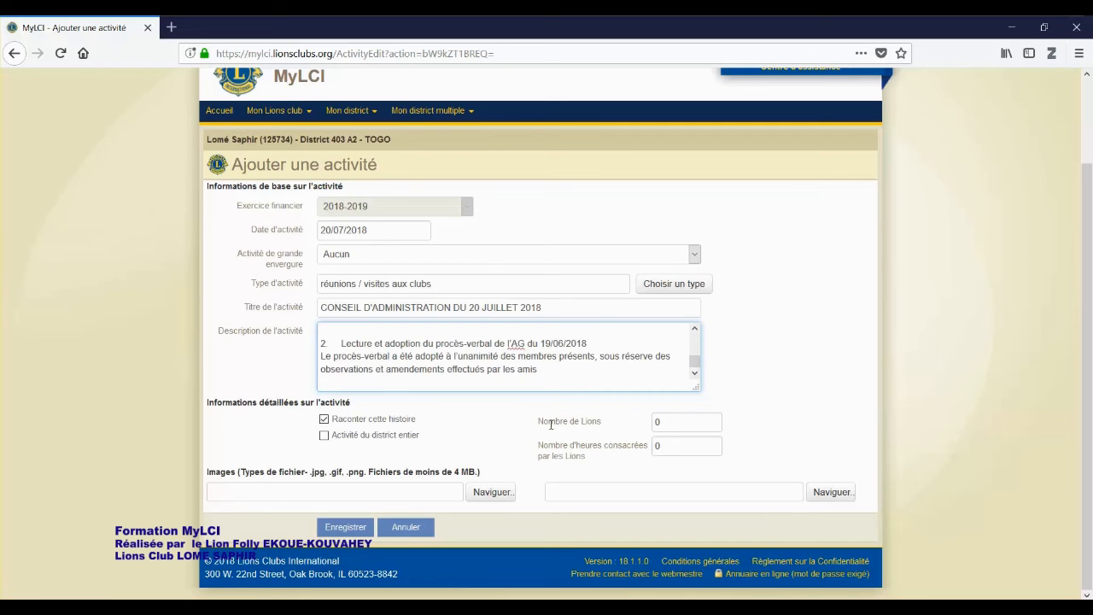
mouse_move(548, 422)
left_mouse_down()
mouse_move(601, 422)
mouse_move(537, 422)
left_mouse_up()
left_click(536, 427)
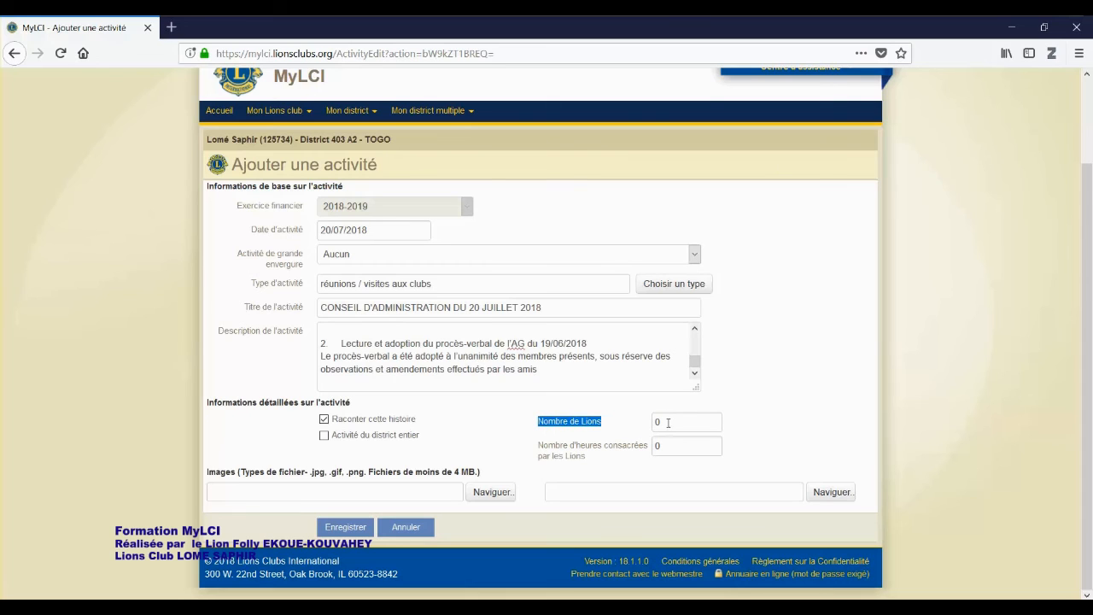
Set Nombre de Lions to 8 and Nombre d'heures consacrées to 16
left_click(667, 421)
key("BackSpace")
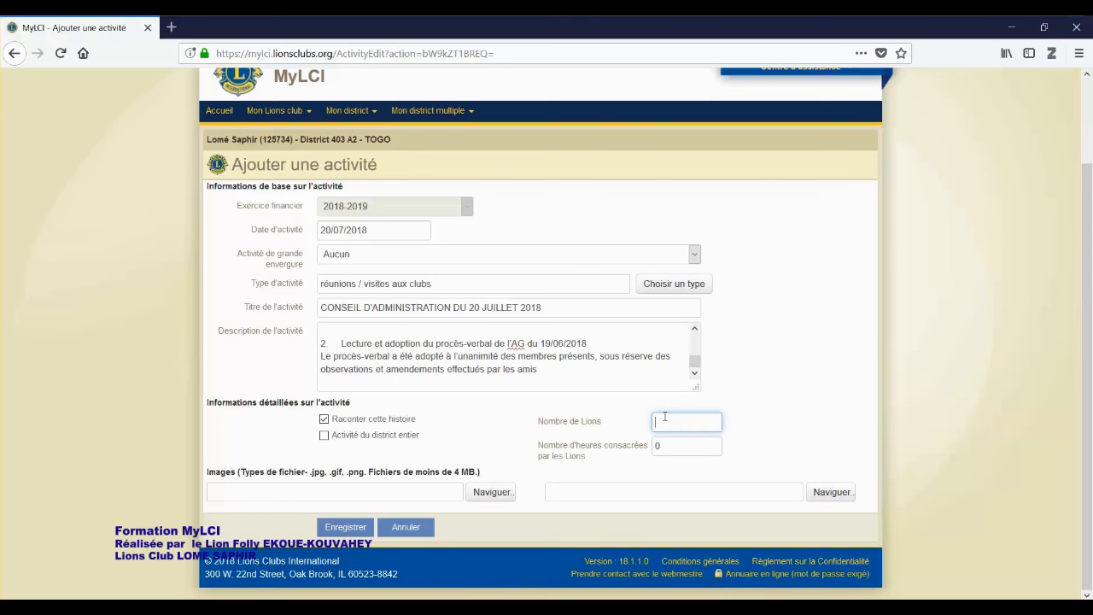
type("8")
left_click(676, 446)
key("BackSpace")
type("1")
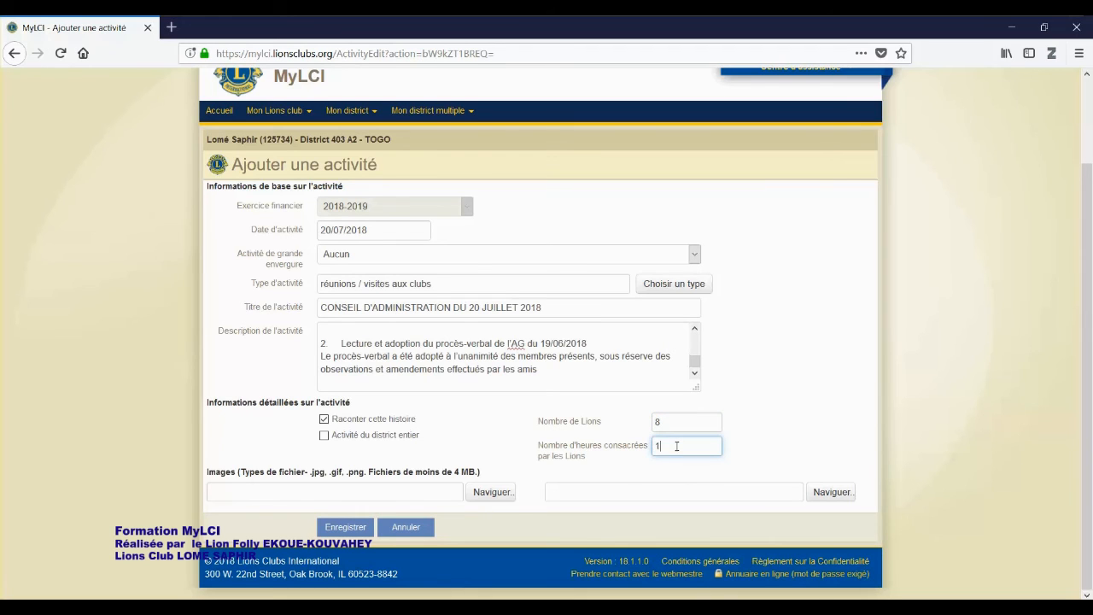
type("6")
left_click(340, 495)
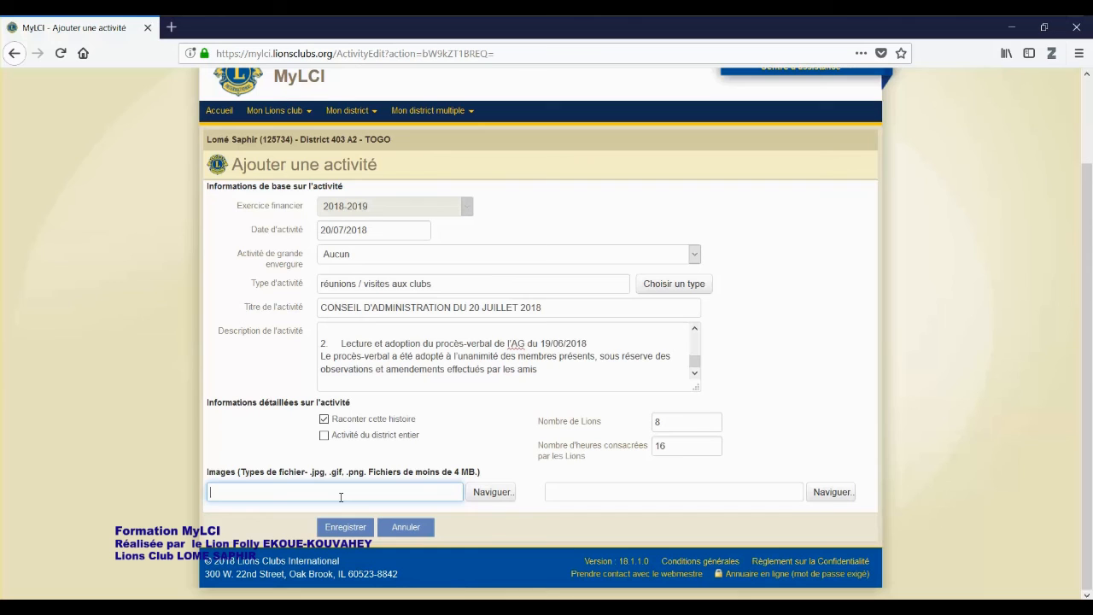
Attach the photo SAM_2824.JPG to the first image slot
left_click(494, 492)
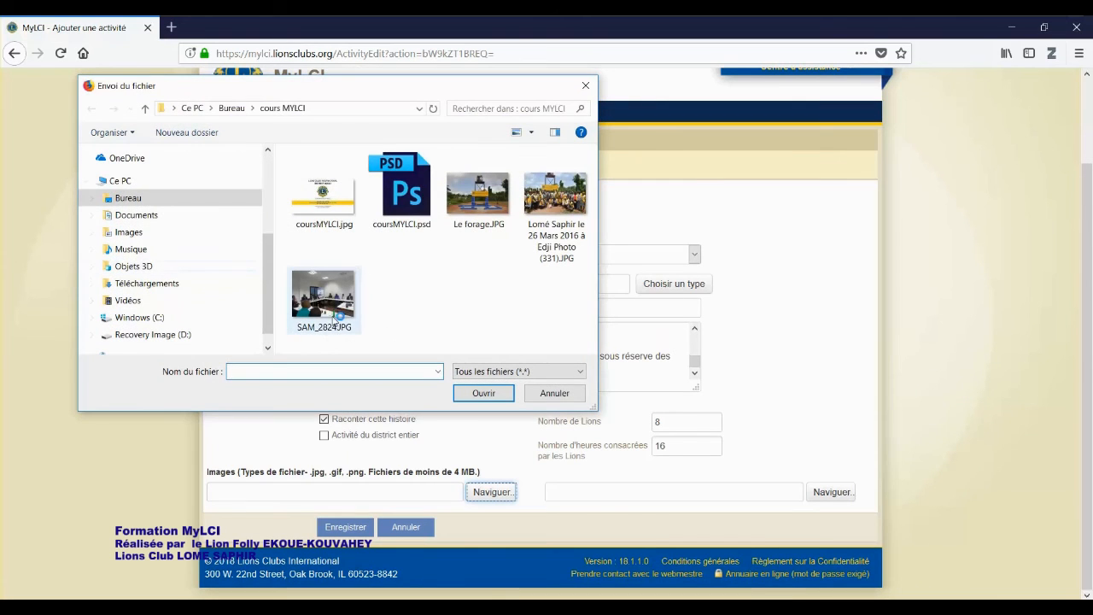
double_click(330, 312)
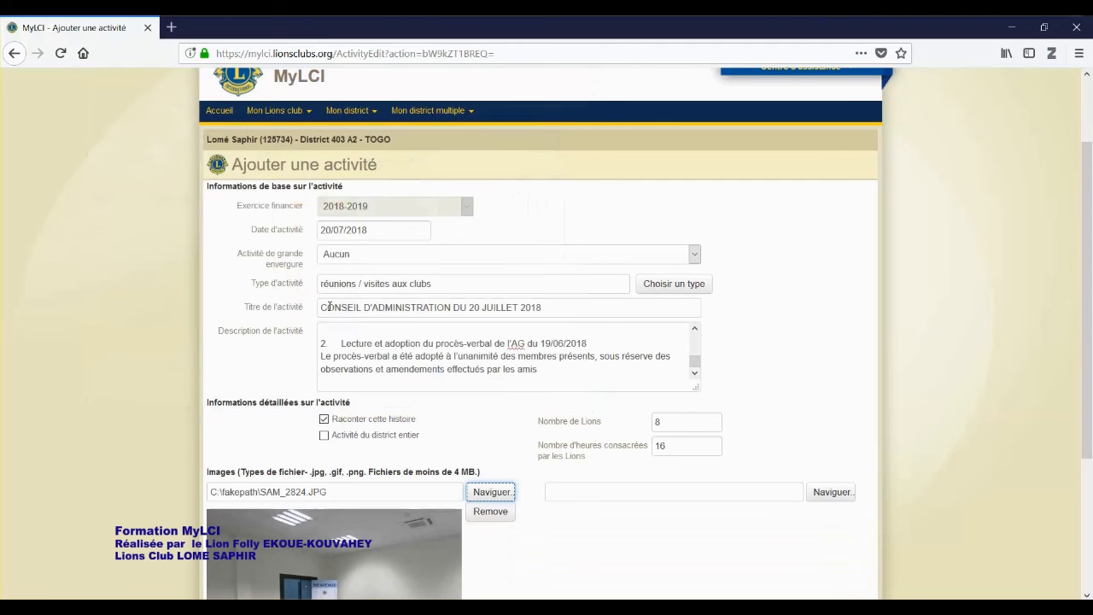
scroll(435, 444, "down", 3)
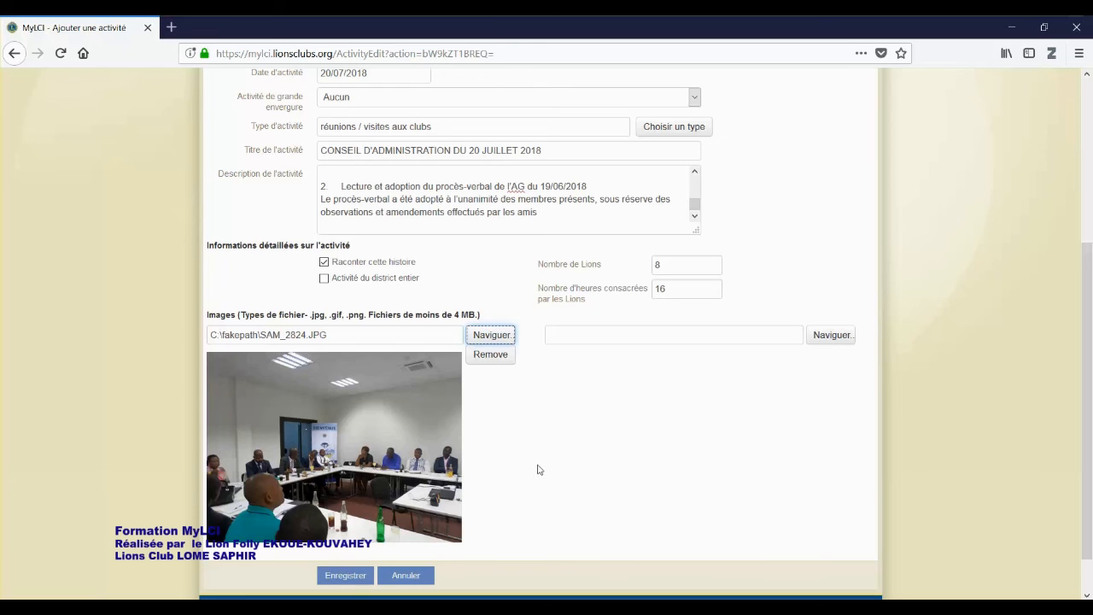
Save the activity with Enregistrer and wait for the Confirmation page
left_click(349, 578)
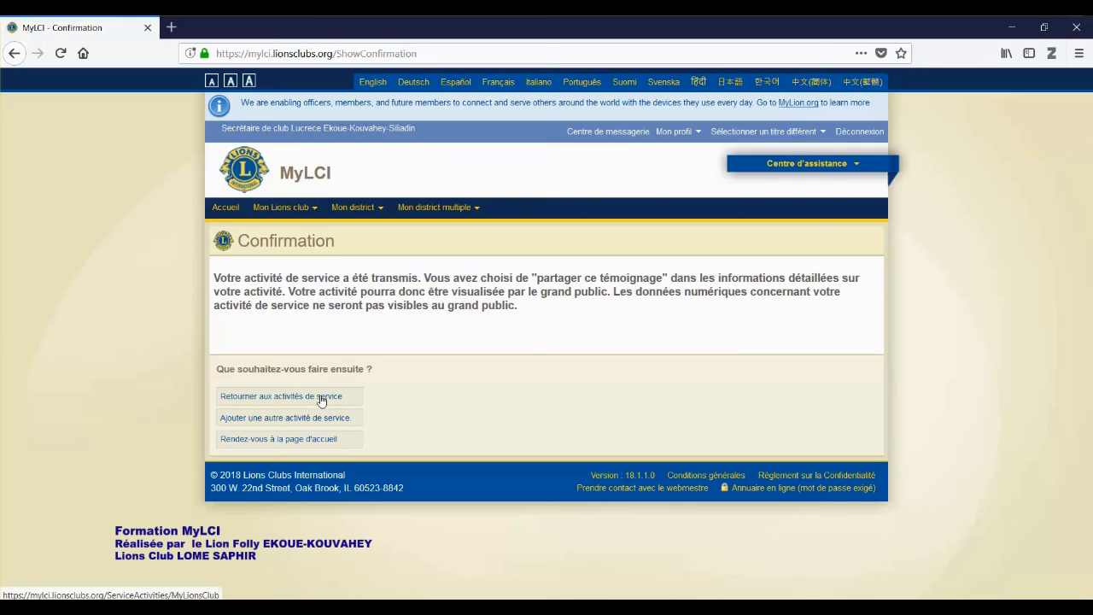
Return to the service activities list and check the activity shows 8 Lions and 16 hours
left_click(321, 401)
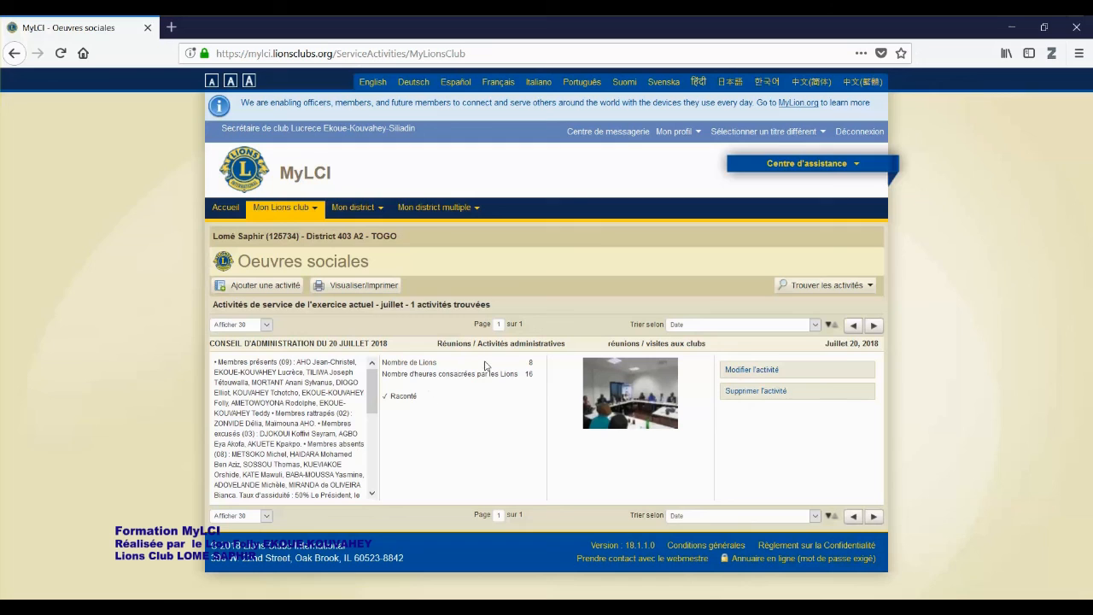
left_click_drag(523, 363, 541, 367)
left_click_drag(425, 374, 532, 375)
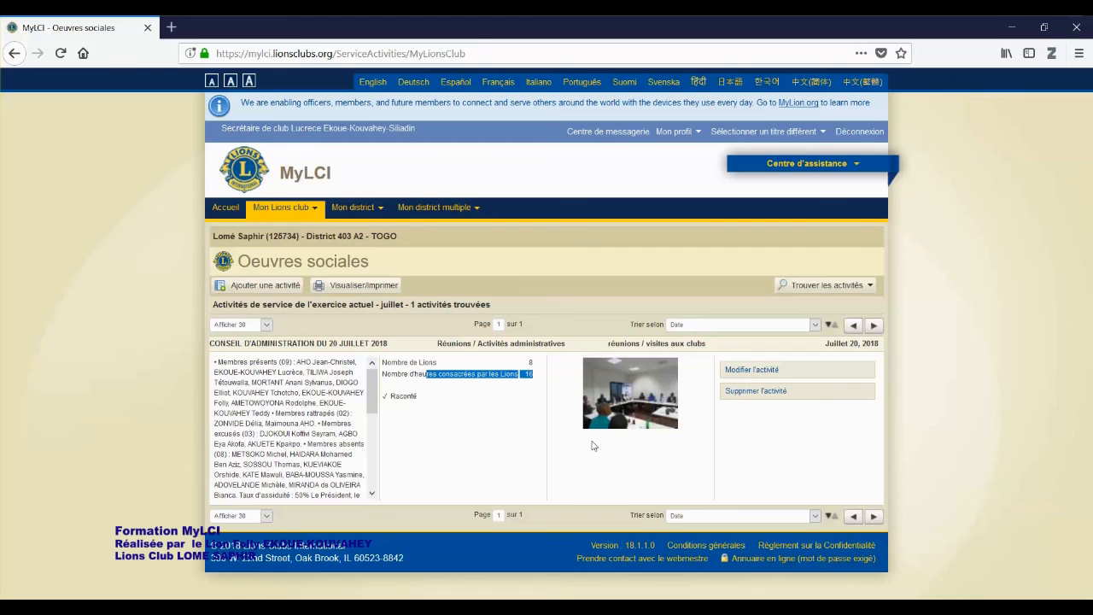